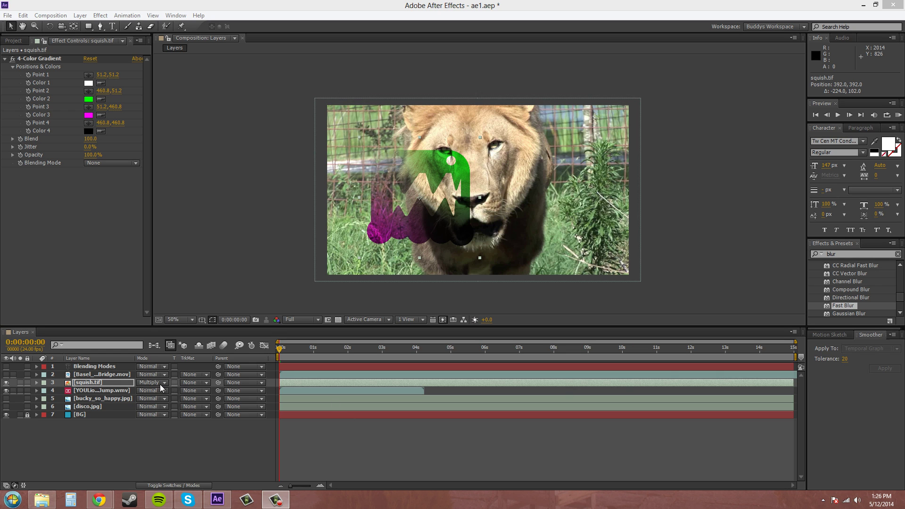
Try Color Burn on squish.tif, then switch its blending mode to Classic Color Burn.
click(160, 384)
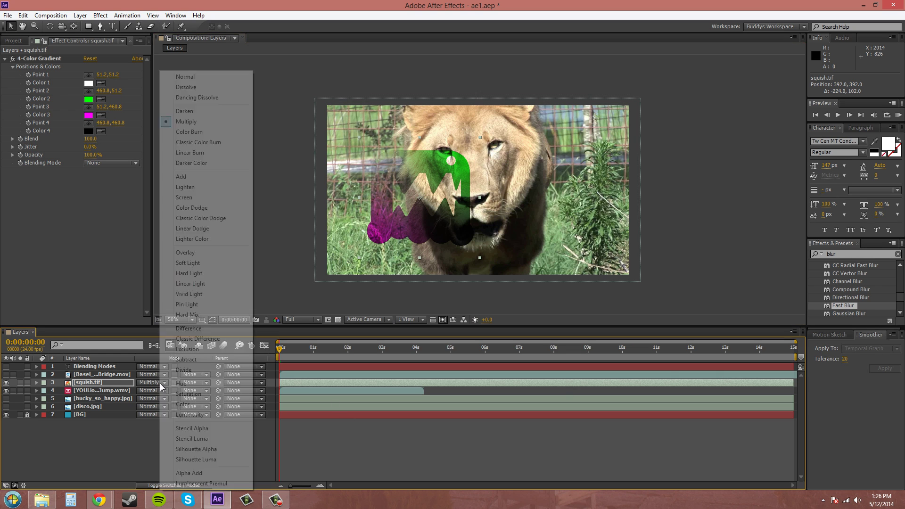
click(184, 133)
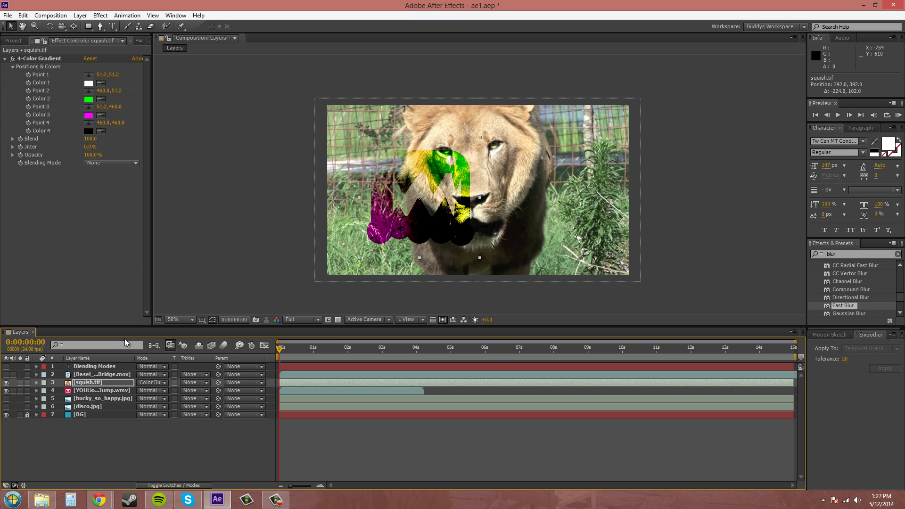
click(154, 383)
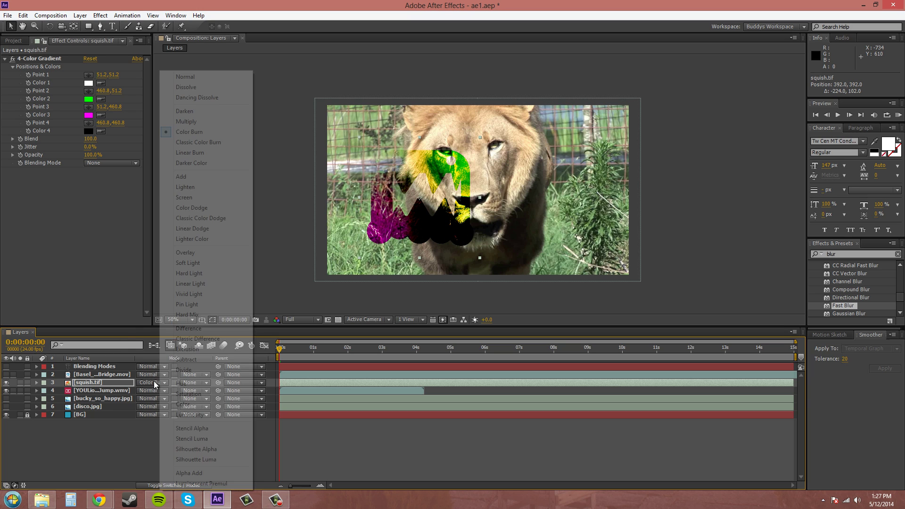
click(212, 142)
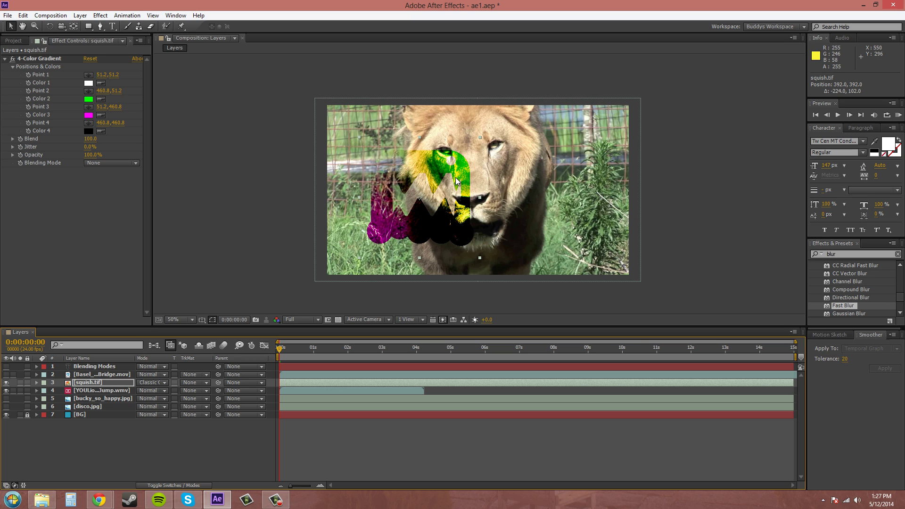
Cycle squish.tif through Hue, Multiply and Color Burn, ending on Linear Burn.
click(165, 382)
click(165, 376)
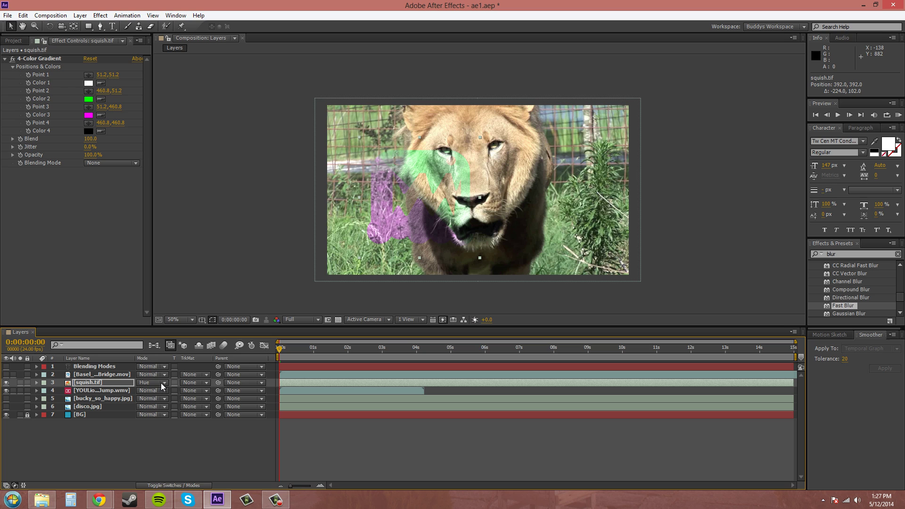
click(165, 382)
click(186, 121)
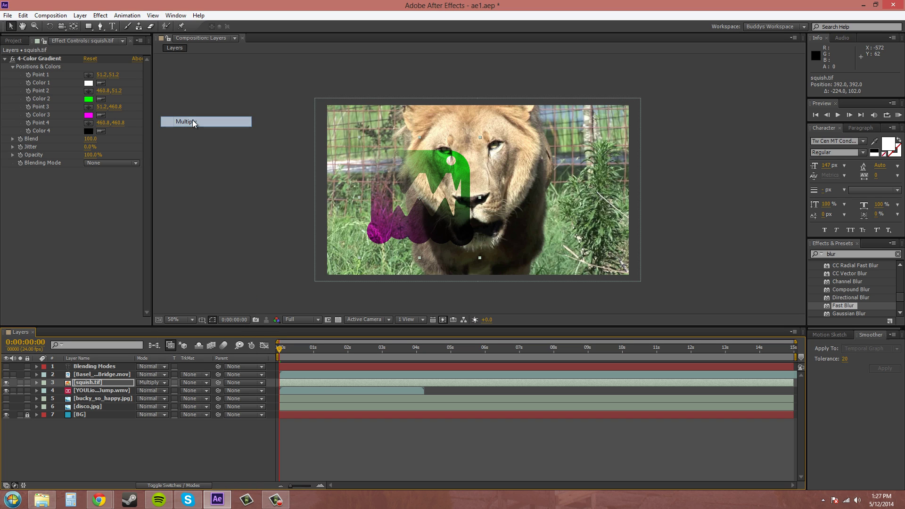
click(156, 382)
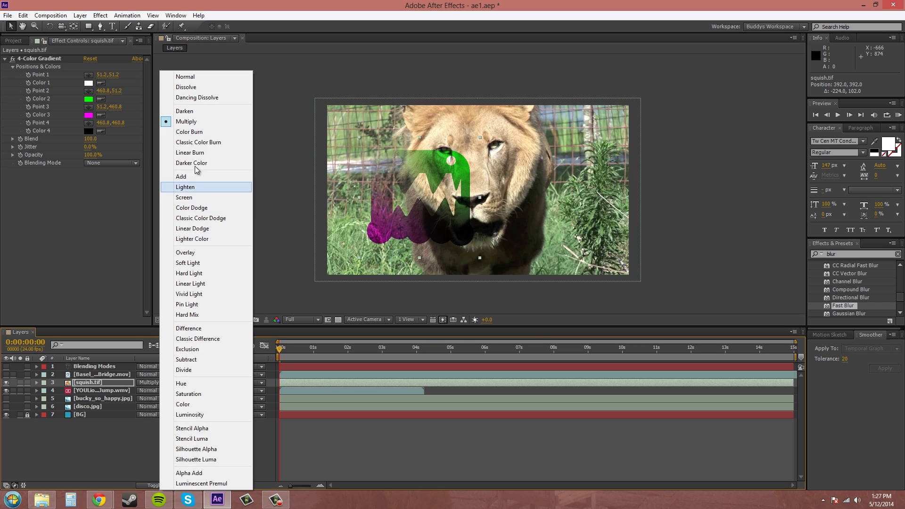
click(189, 132)
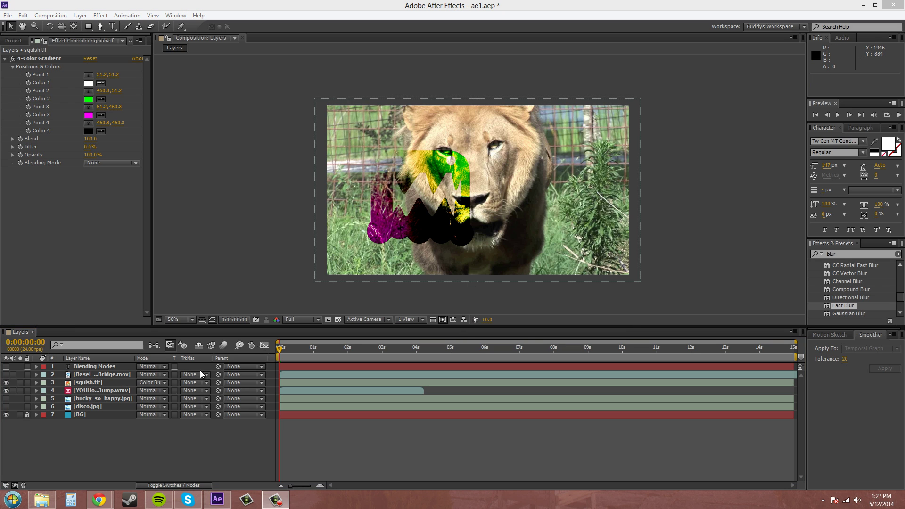
click(151, 383)
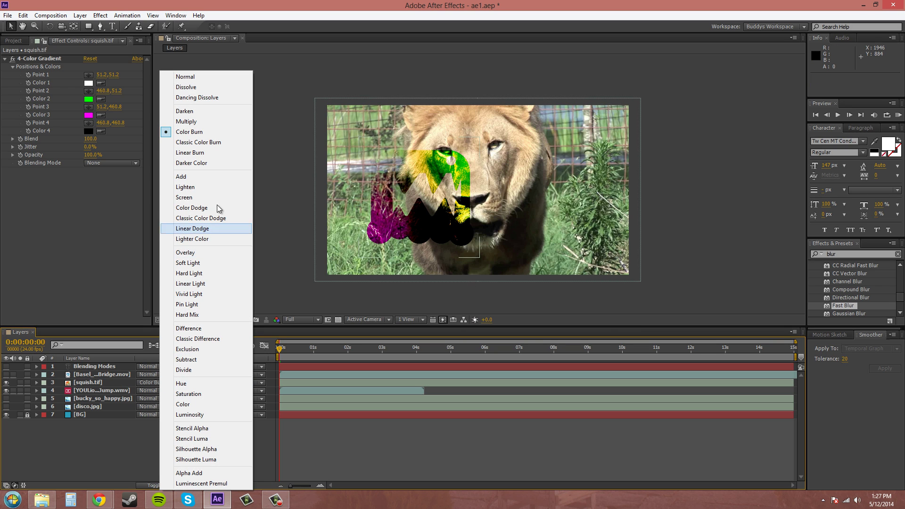
click(193, 153)
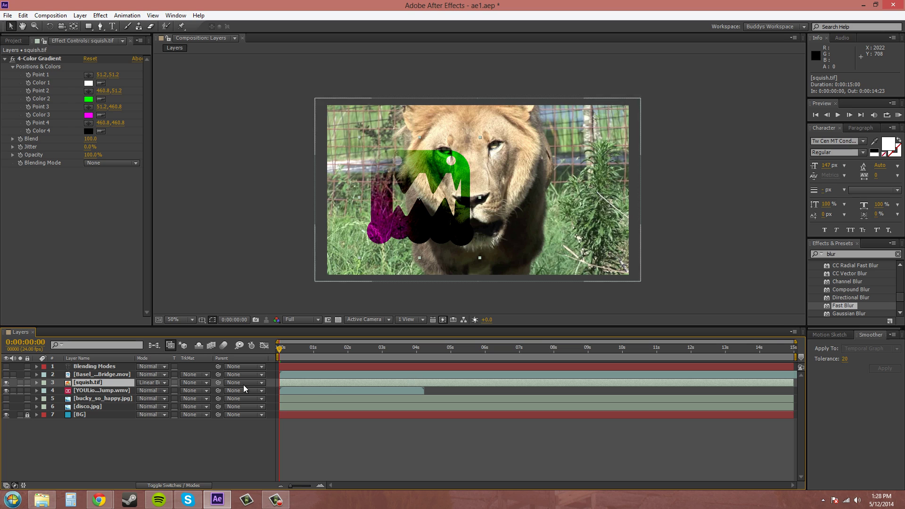
Set squish.tif to Darker Color and drag the graphic onto the lion's face.
click(151, 383)
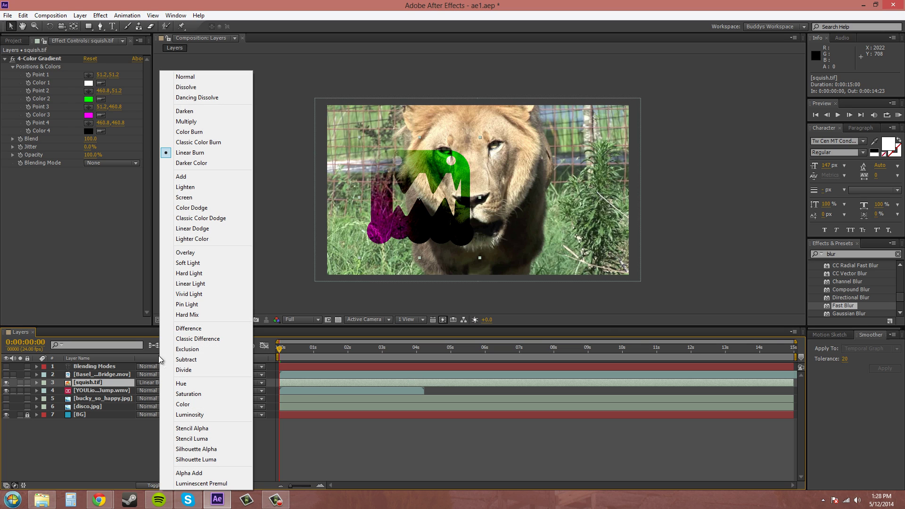
click(191, 163)
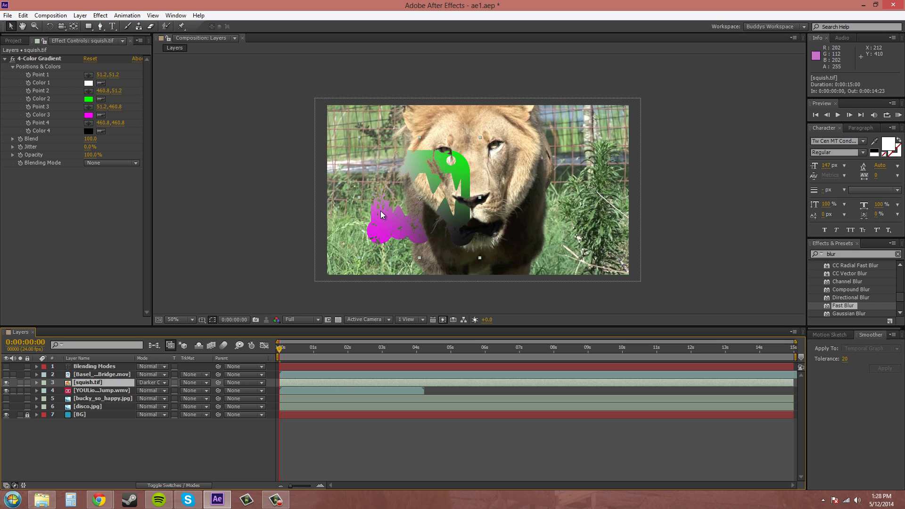
drag(433, 187, 472, 203)
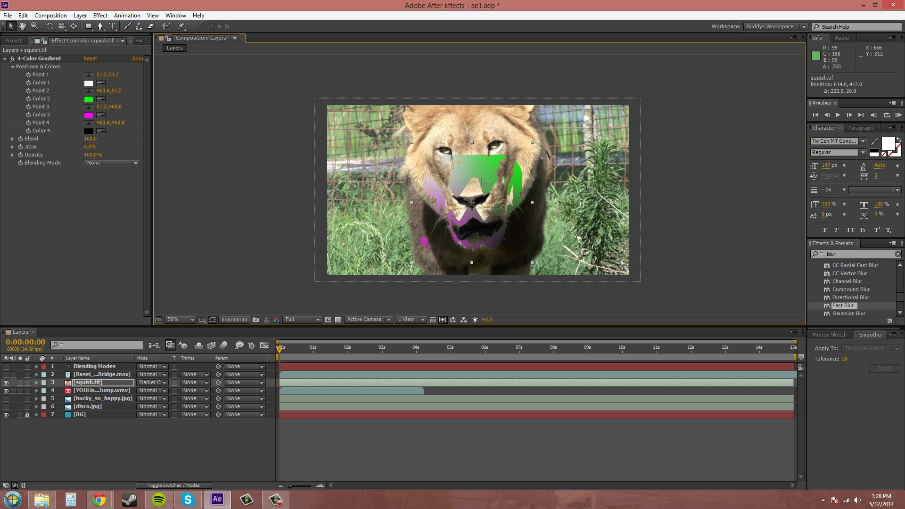
drag(481, 180, 446, 163)
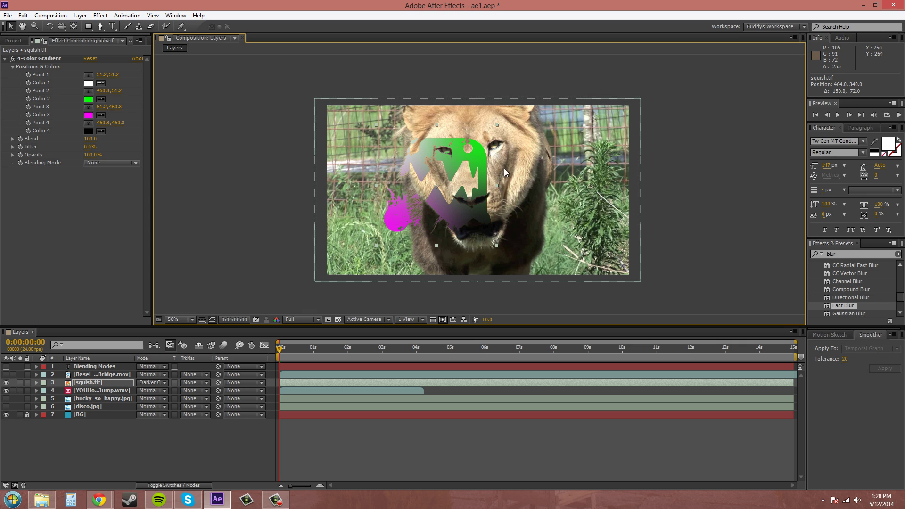
drag(452, 165, 448, 187)
Switch the squish.tif layer's blending mode to Add.
click(151, 382)
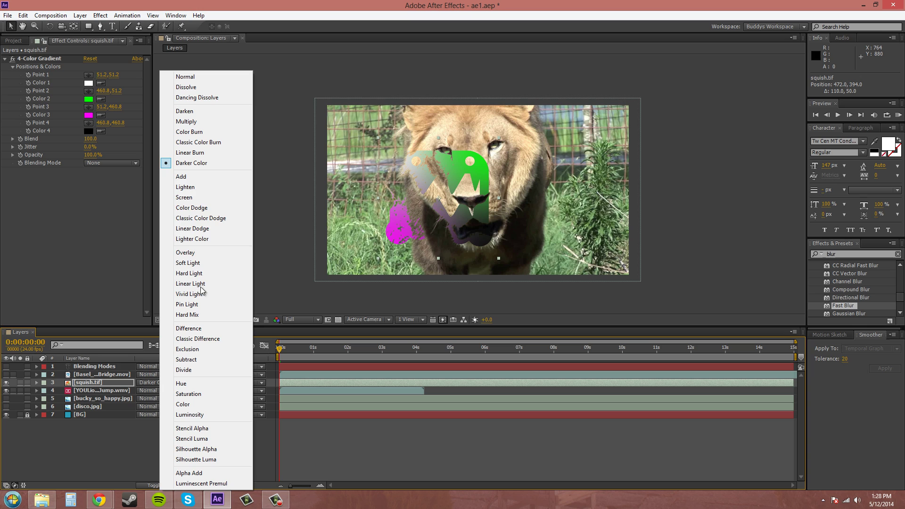
click(193, 181)
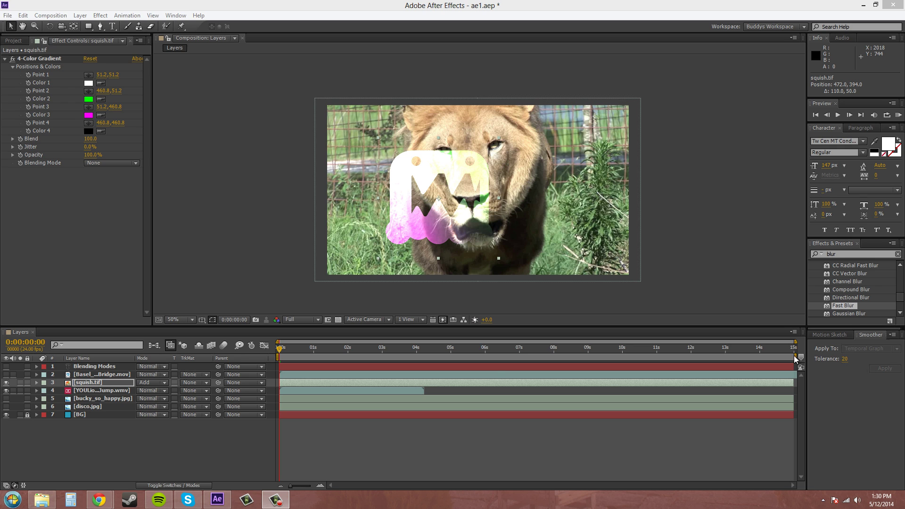
Try Lighten on squish.tif, then settle on Screen blending.
click(150, 384)
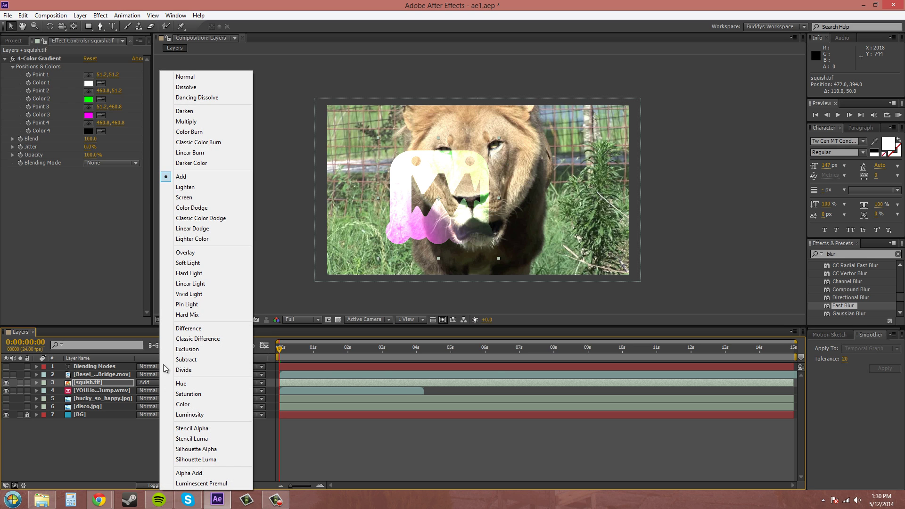
click(196, 188)
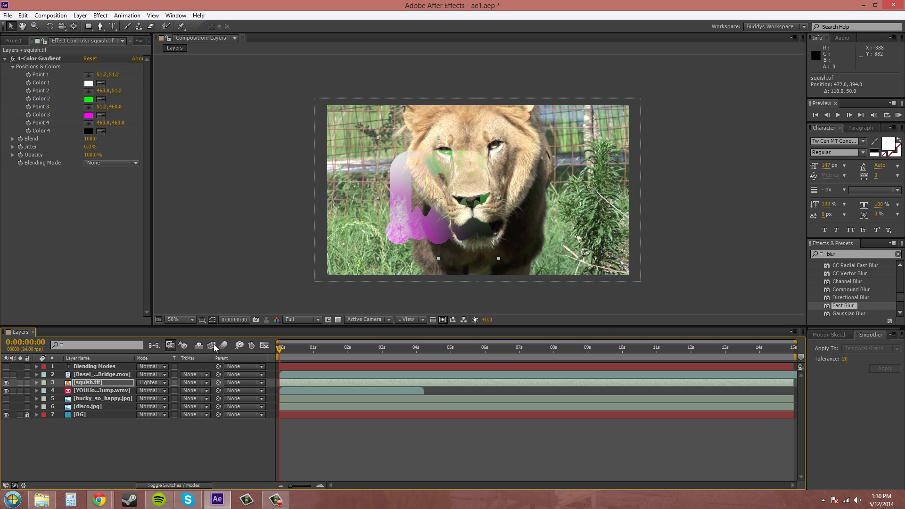
click(157, 383)
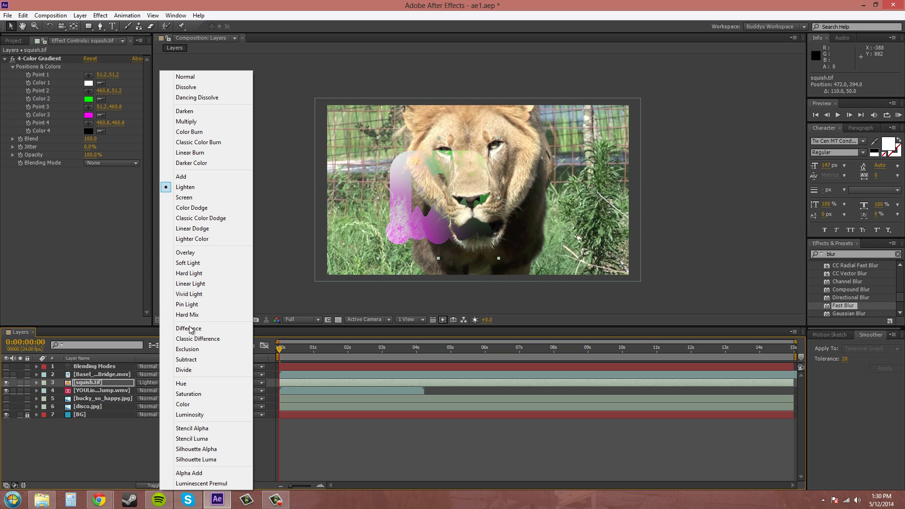
click(196, 198)
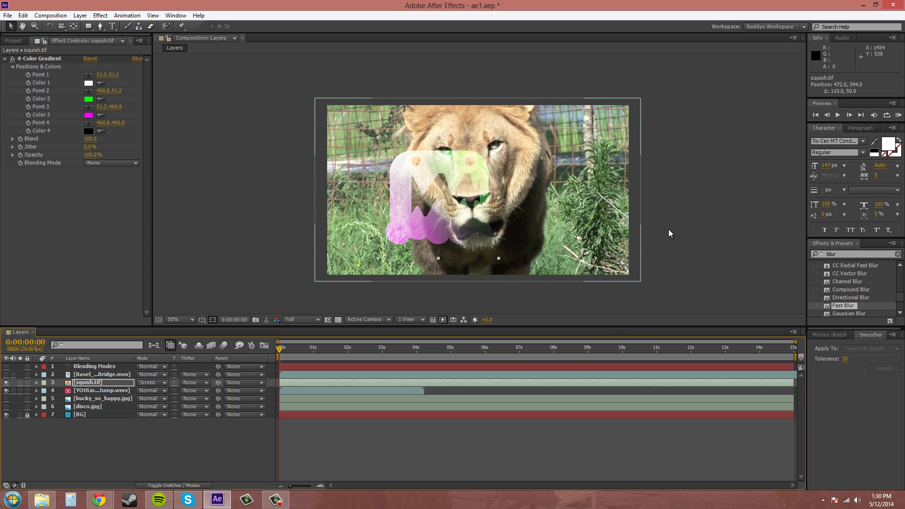
key(F10)
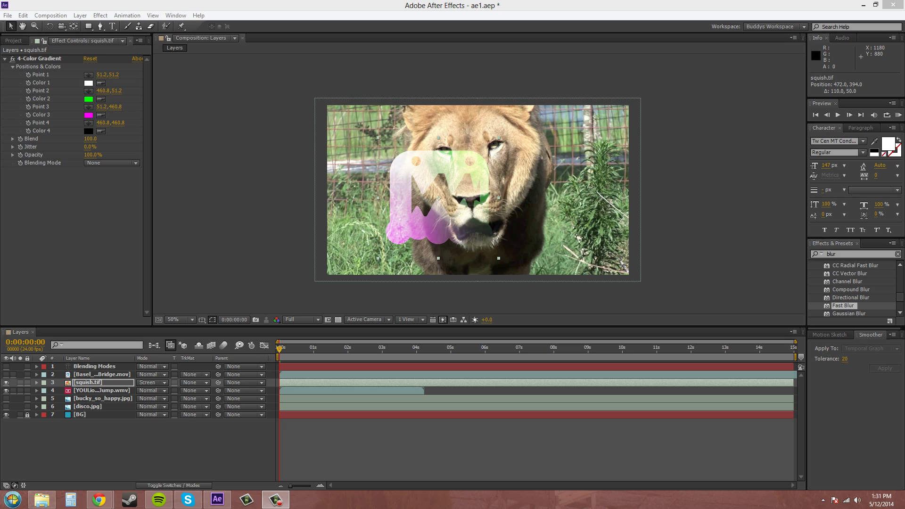
Cycle squish.tif through Color Dodge, Classic Color Dodge, Linear Dodge and Add, ending on Lighter Color.
click(141, 387)
click(142, 383)
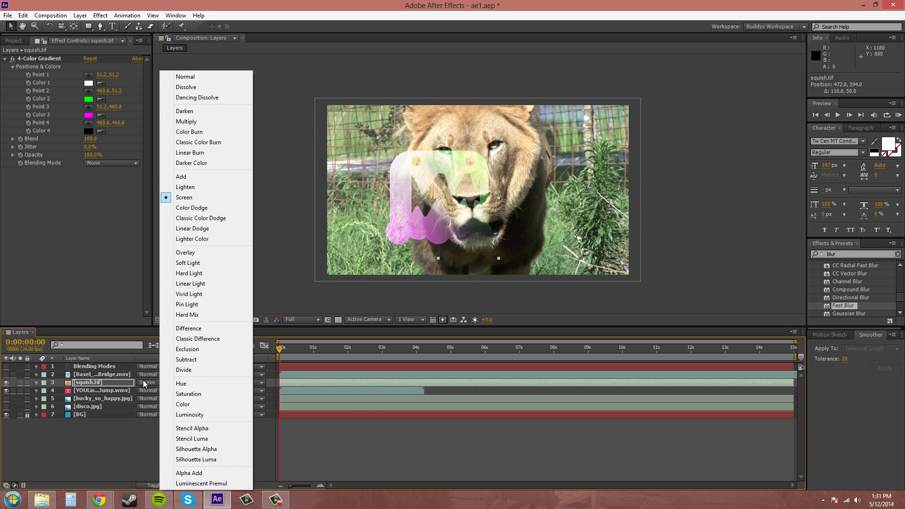
click(198, 210)
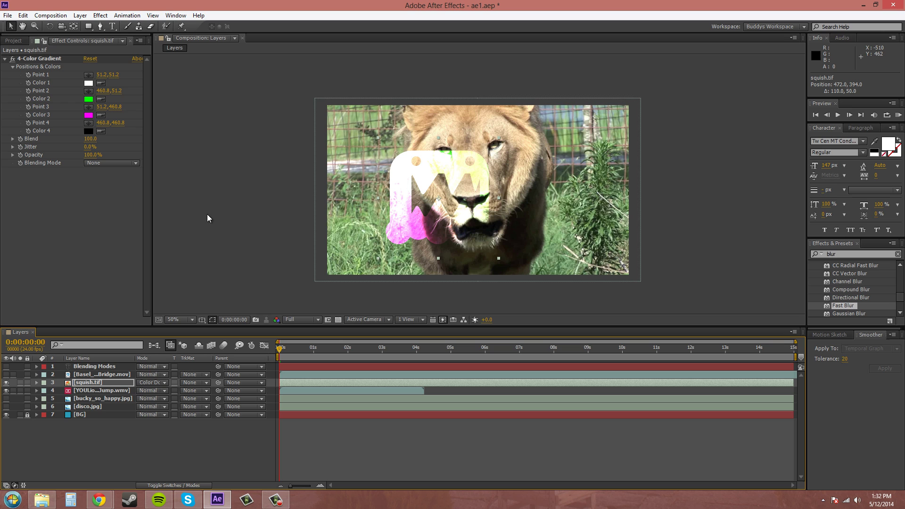
click(141, 383)
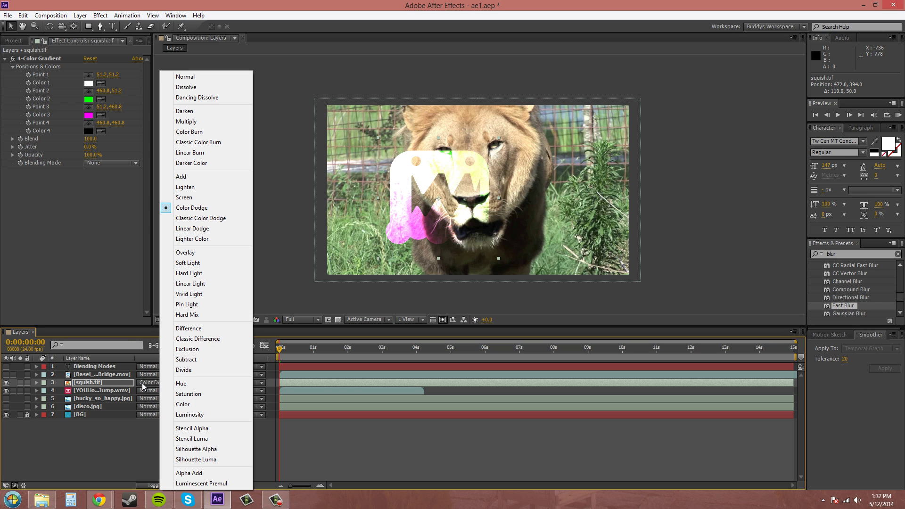
click(206, 218)
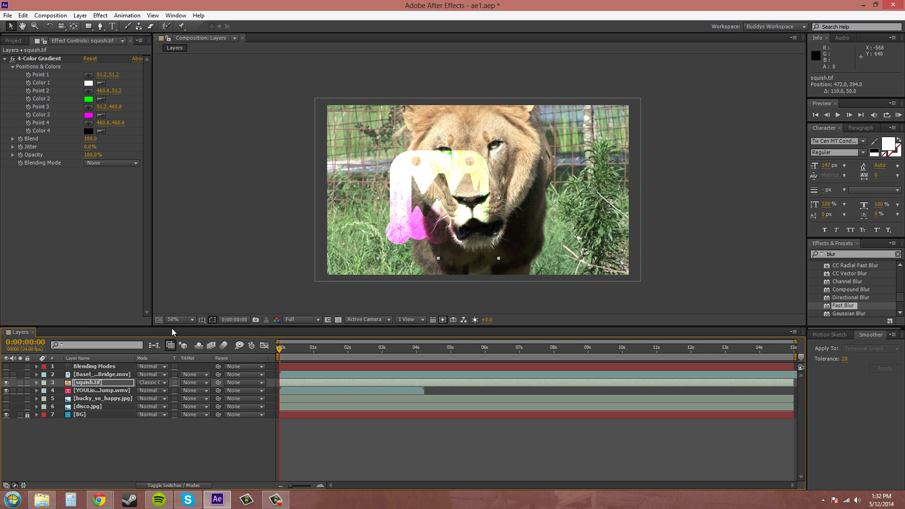
click(149, 382)
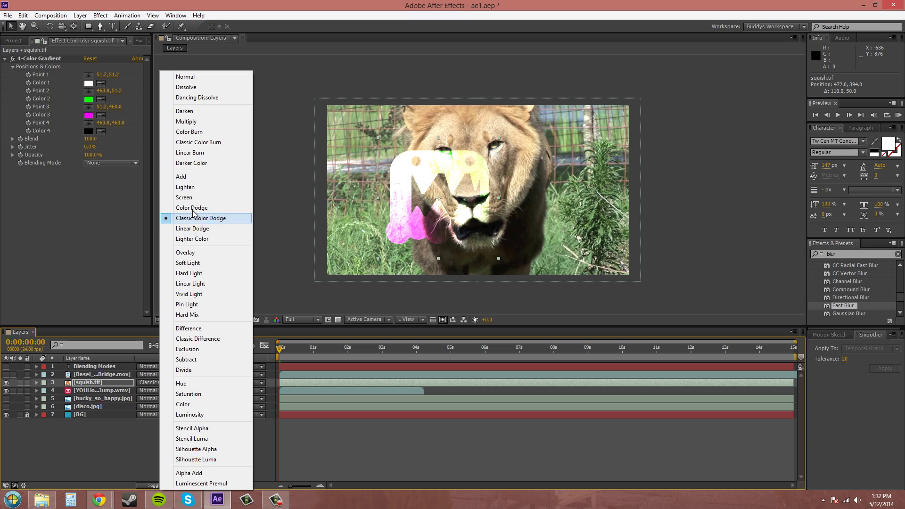
click(194, 228)
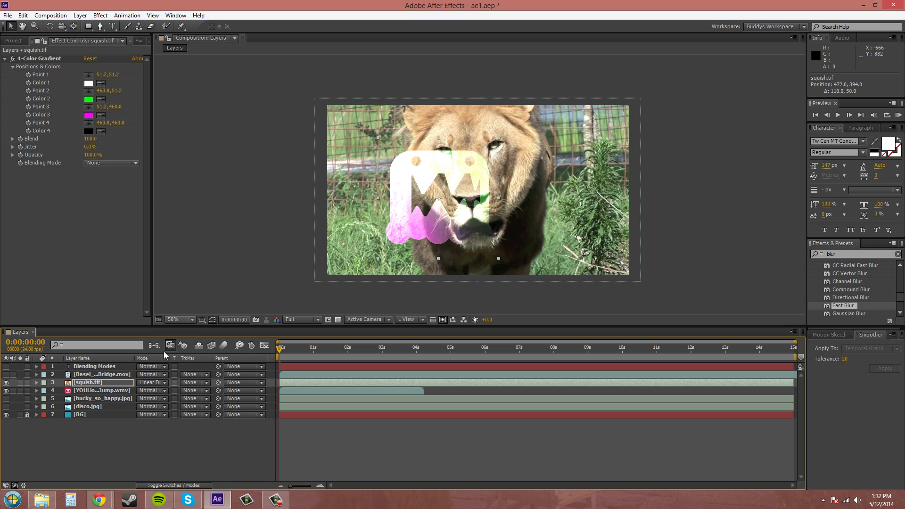
click(152, 383)
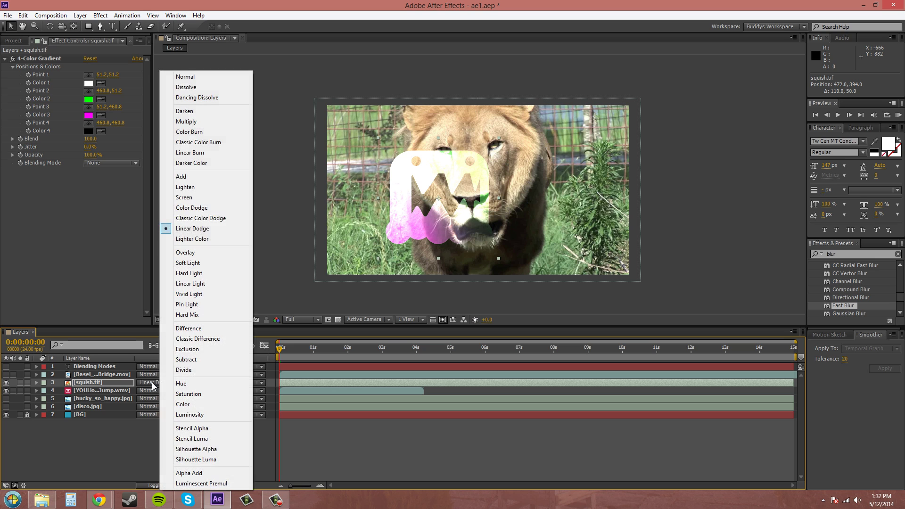
click(192, 177)
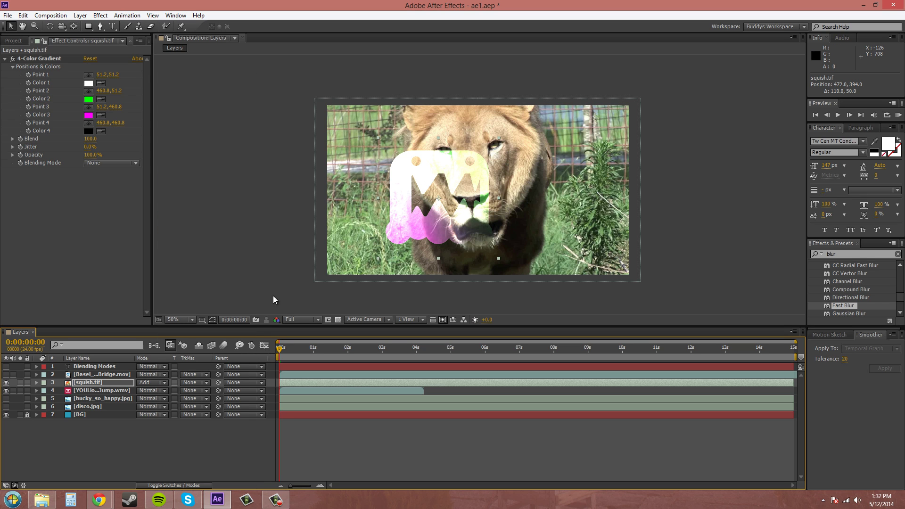
click(155, 382)
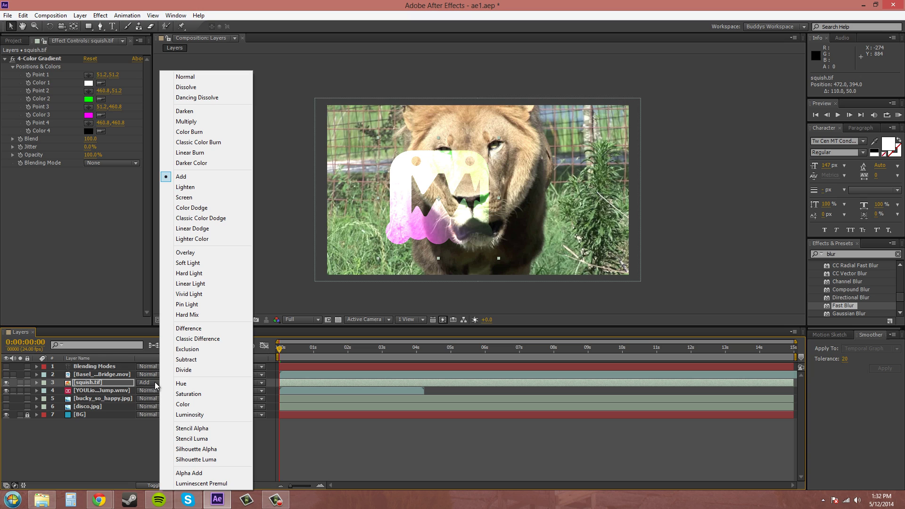
click(216, 238)
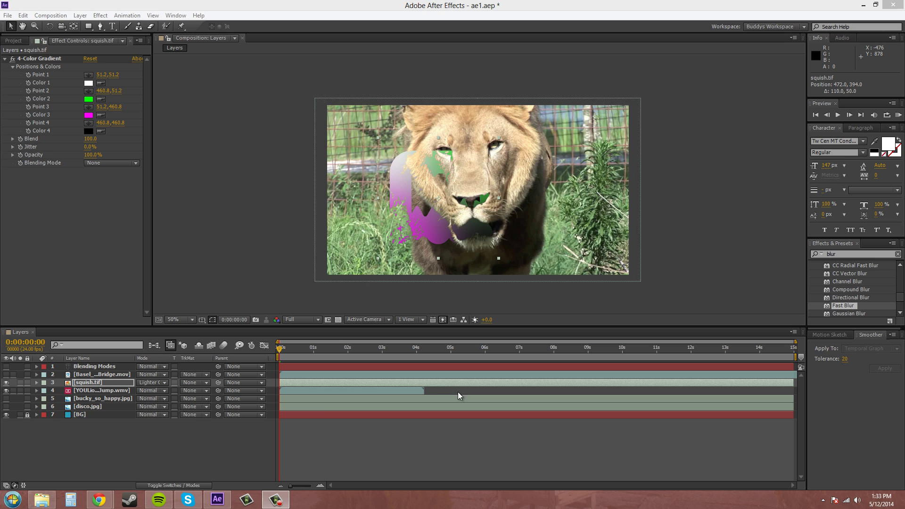
Bring up squish.tif's blending mode list to pick Overlay.
click(163, 383)
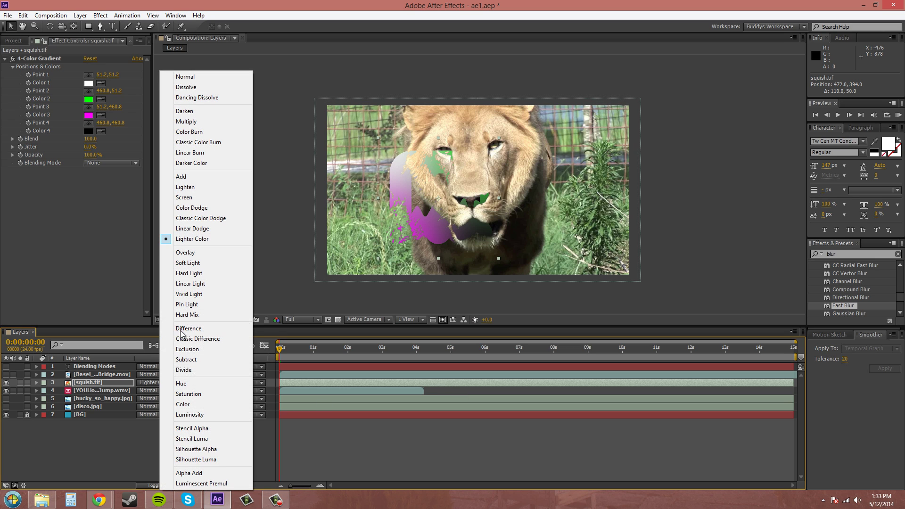
click(192, 254)
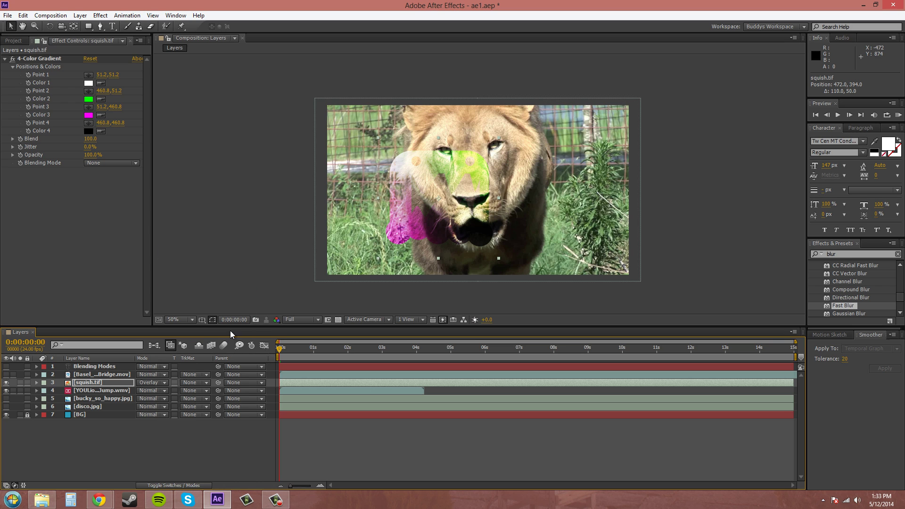